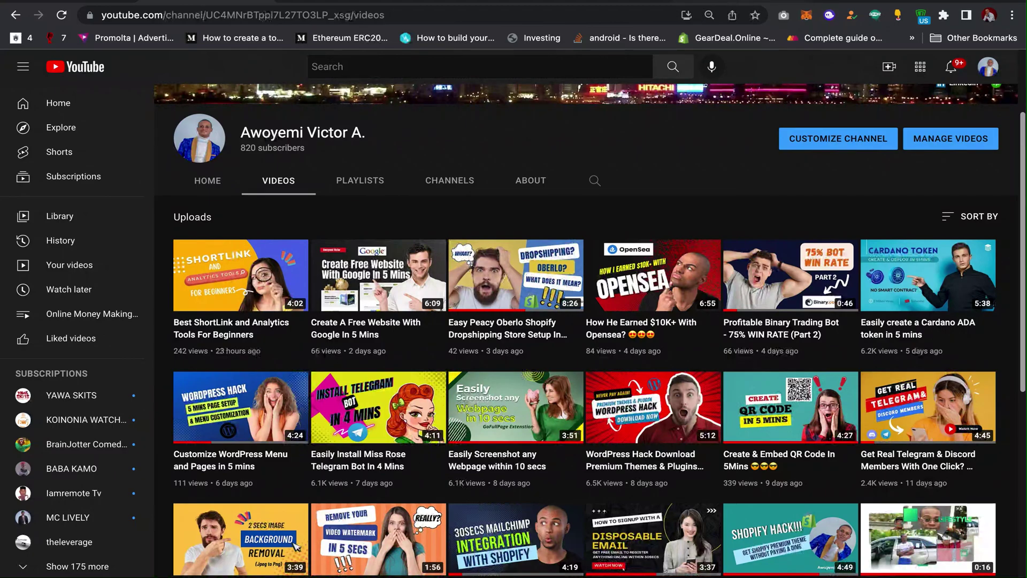
Switch to the Namecheap Hosting Subscriptions page for ori-olokun.org.
click(742, 2)
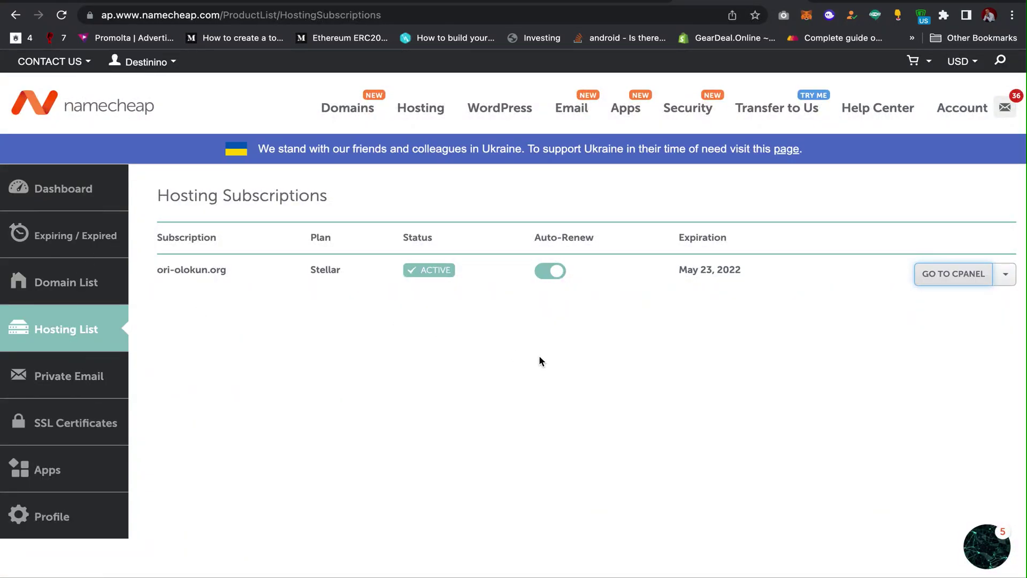
Go to the cPanel home page and bring its Software section with WordPress Manager into view.
click(448, 2)
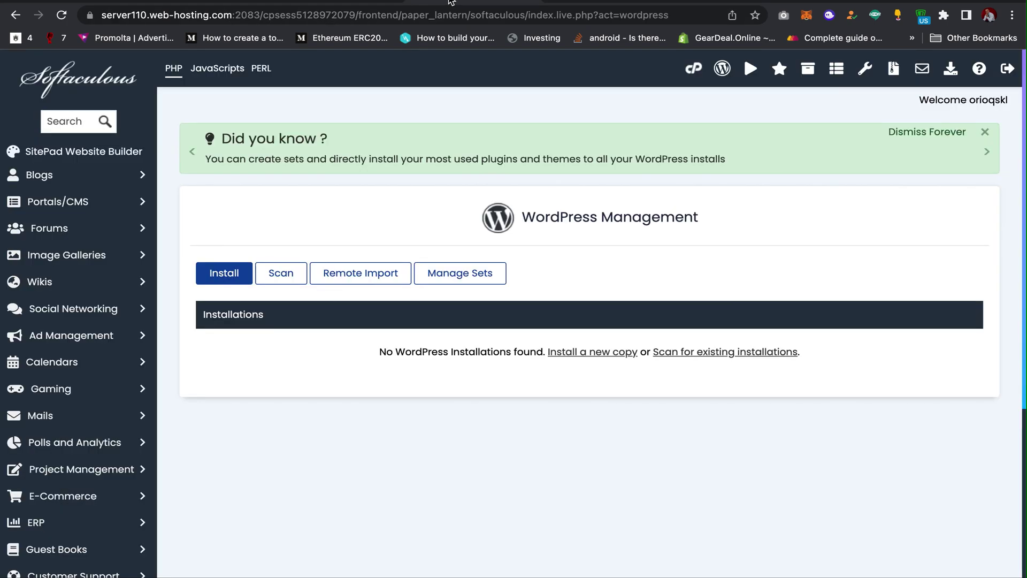
click(833, 2)
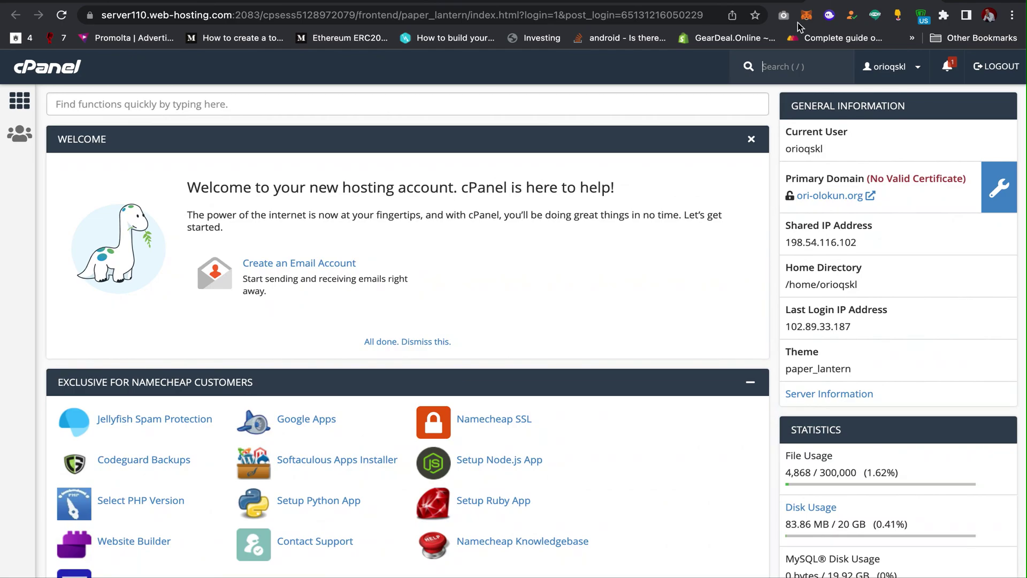
scroll(568, 267, down, 5)
scroll(570, 271, down, 20)
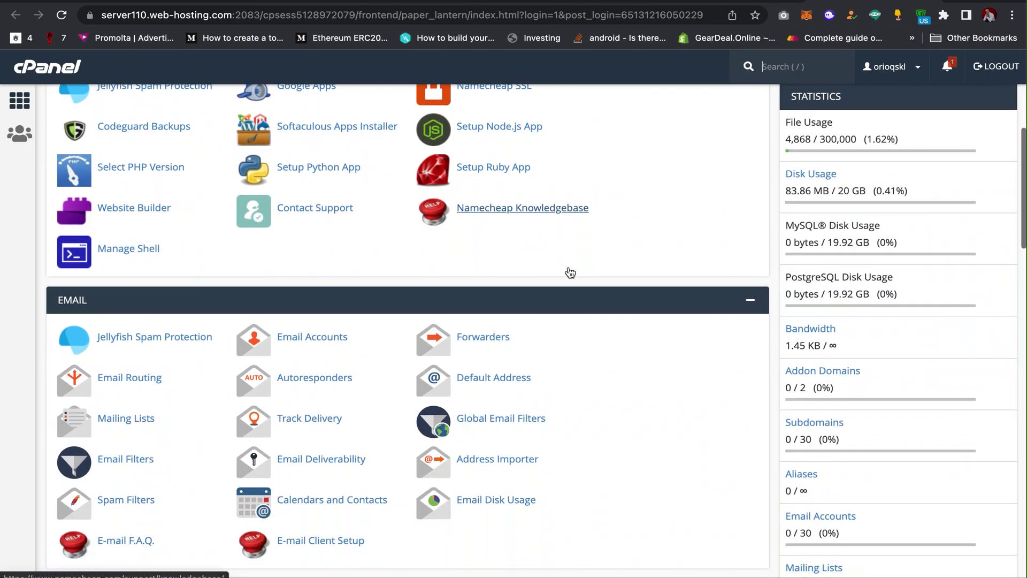
scroll(568, 270, down, 2)
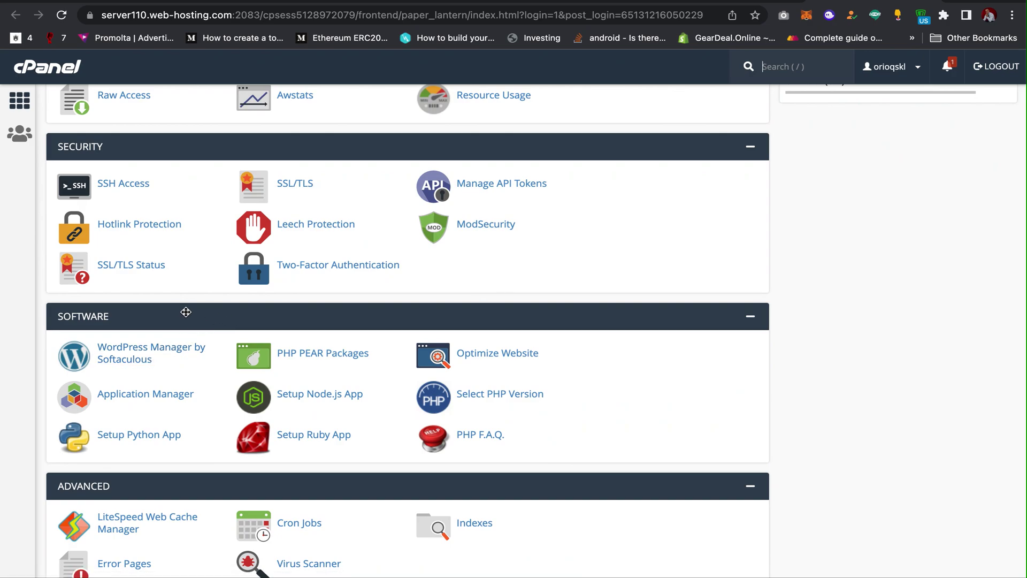
Open WordPress Manager by Softaculous, start a new install and pick the site protocol.
click(125, 357)
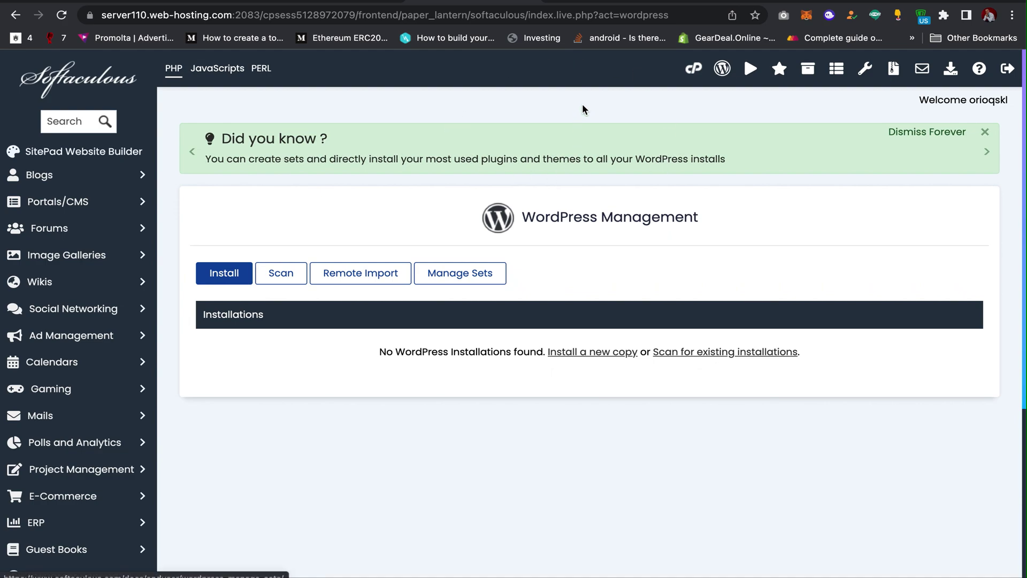
click(227, 275)
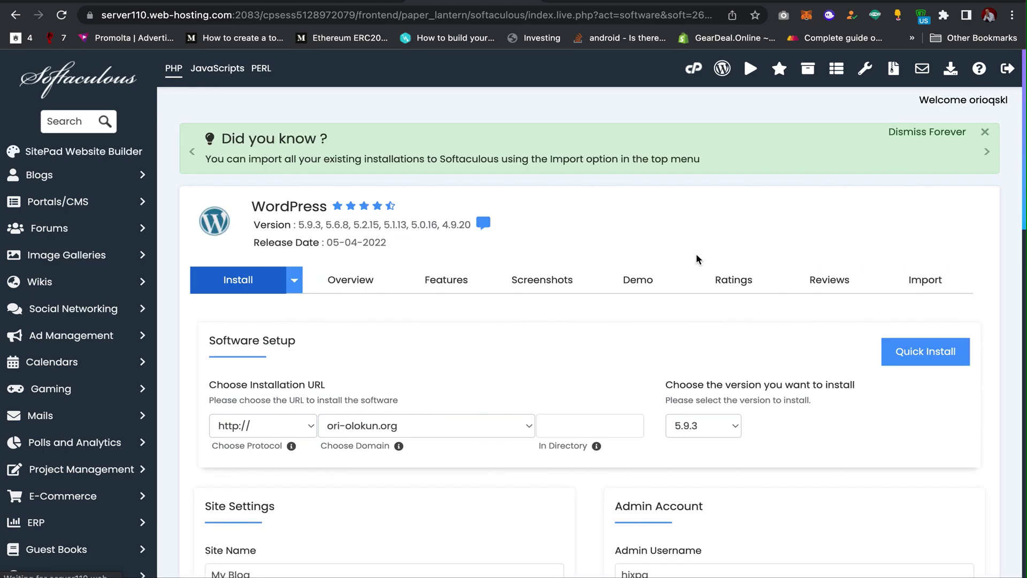
scroll(695, 253, down, 4)
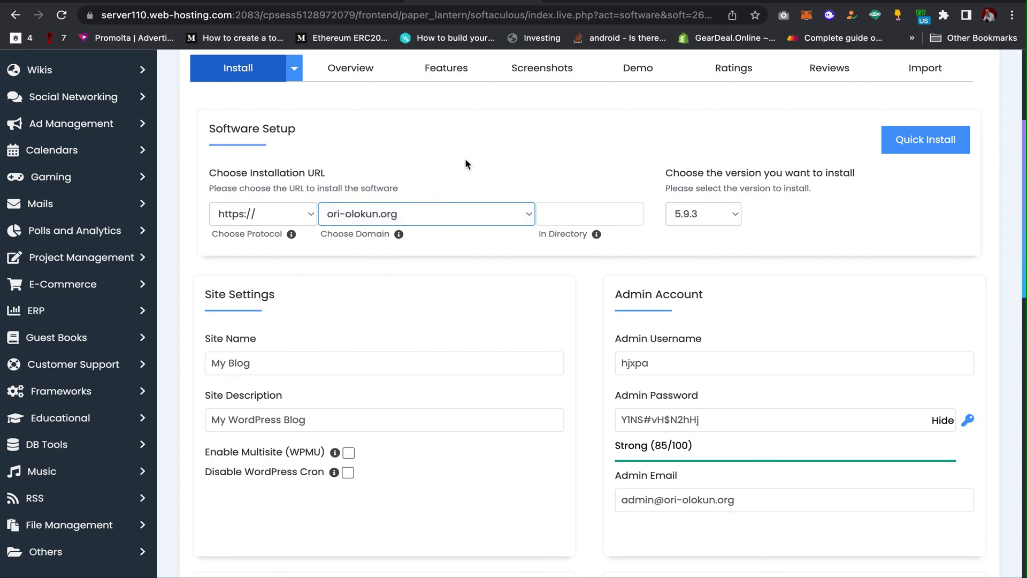
click(291, 213)
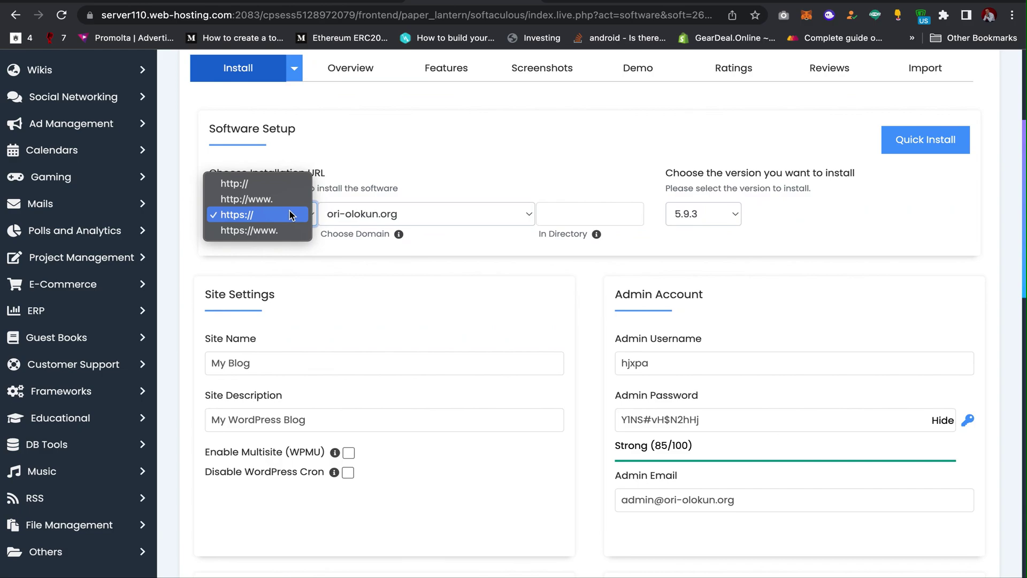
click(289, 214)
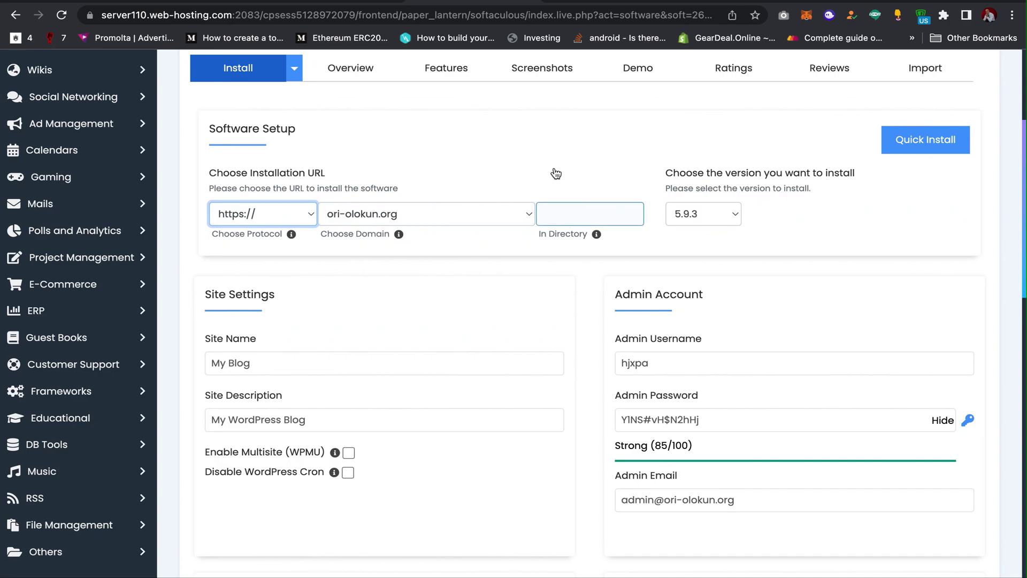
scroll(557, 171, down, 5)
click(392, 224)
triple_click(391, 223)
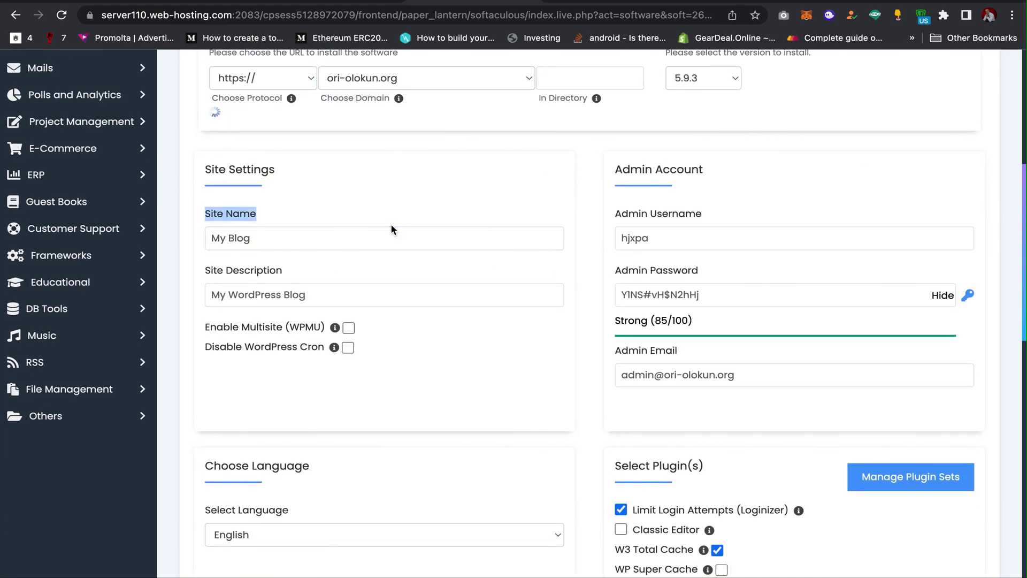
click(370, 243)
click(328, 232)
triple_click(328, 231)
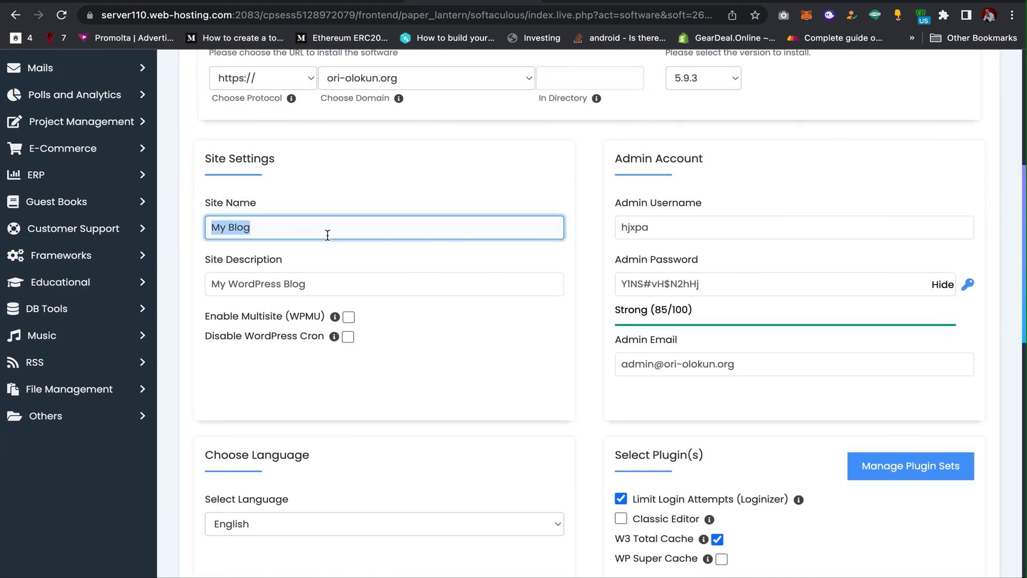
text(My NFT Website)
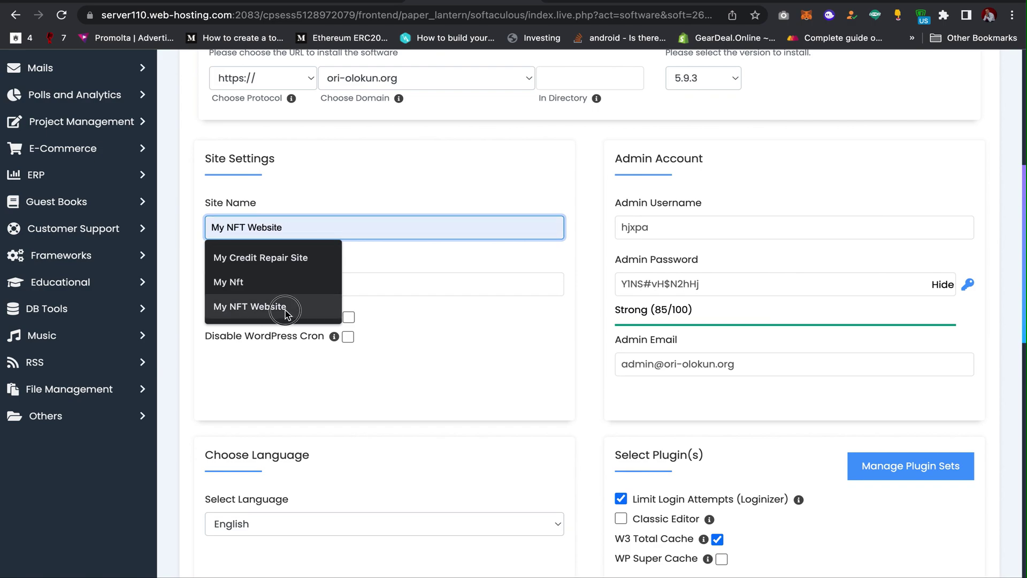
click(291, 306)
Set the site description to 'This is a new nft website'.
drag(284, 284, 302, 278)
triple_click(302, 278)
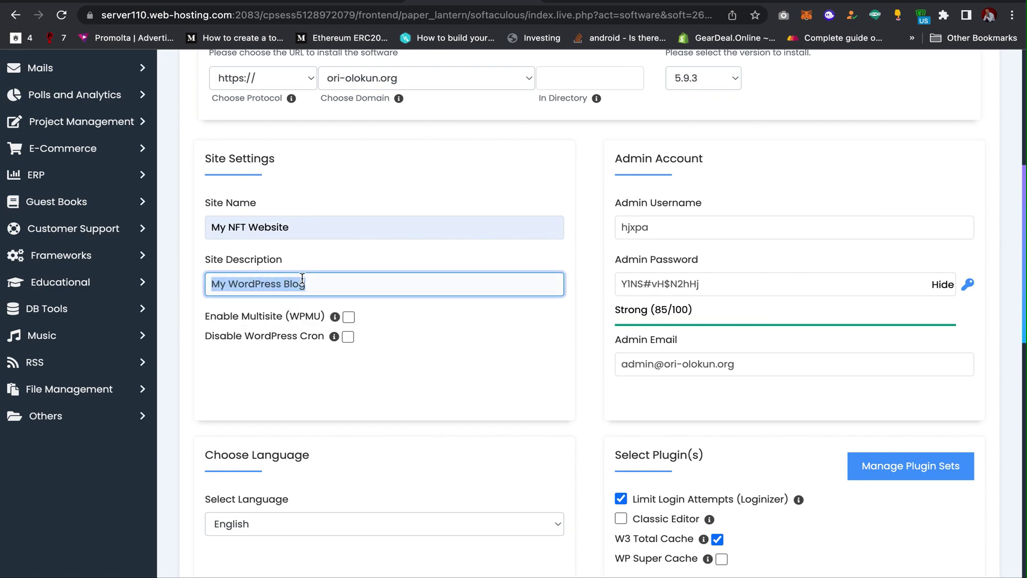
text(This is a new nft website)
click(260, 315)
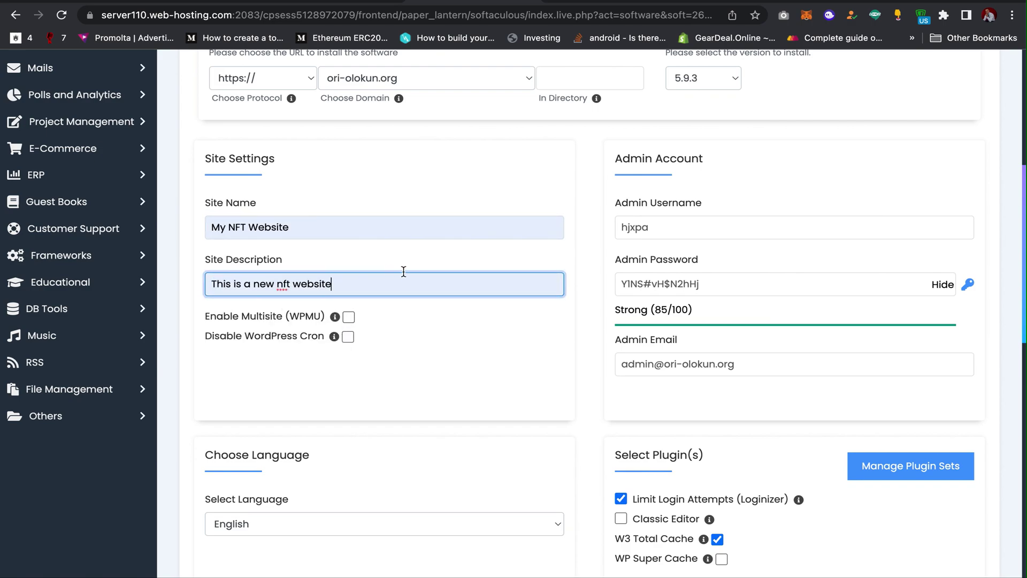
double_click(752, 226)
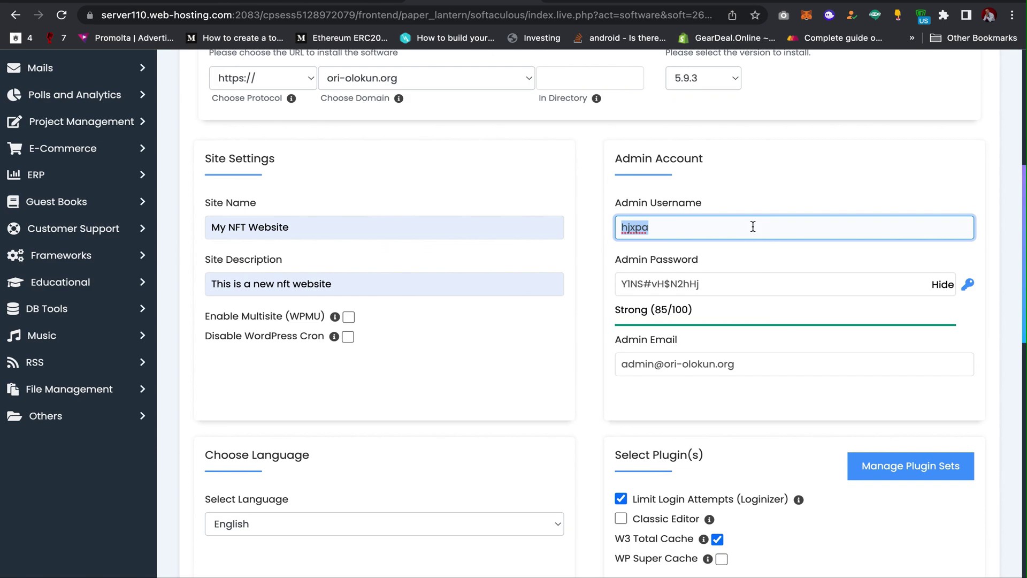
Enter your own admin username and replace the generated password with a Strong (91/100) one.
text(Destinino)
key(Tab)
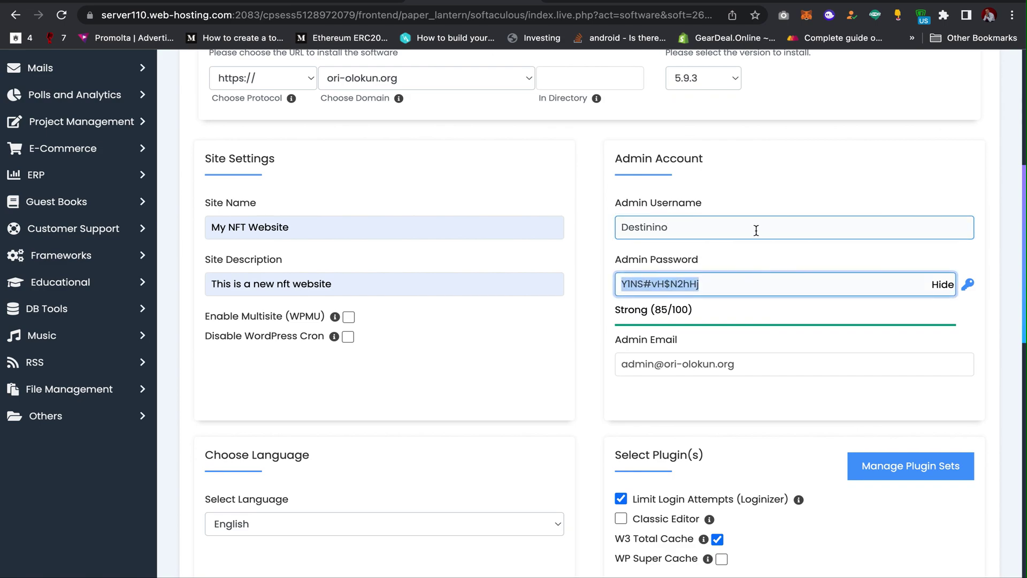
click(941, 284)
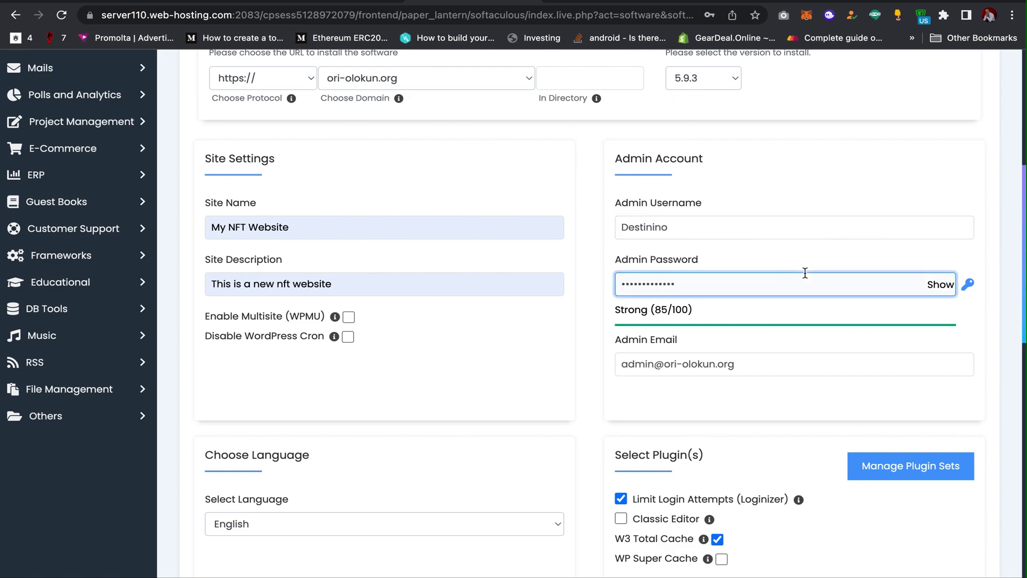
key(ctrl+a)
key(BackSpace)
text(••••••••••••••)
Check the admin email address and open the installation language list.
scroll(804, 268, down, 3)
click(740, 183)
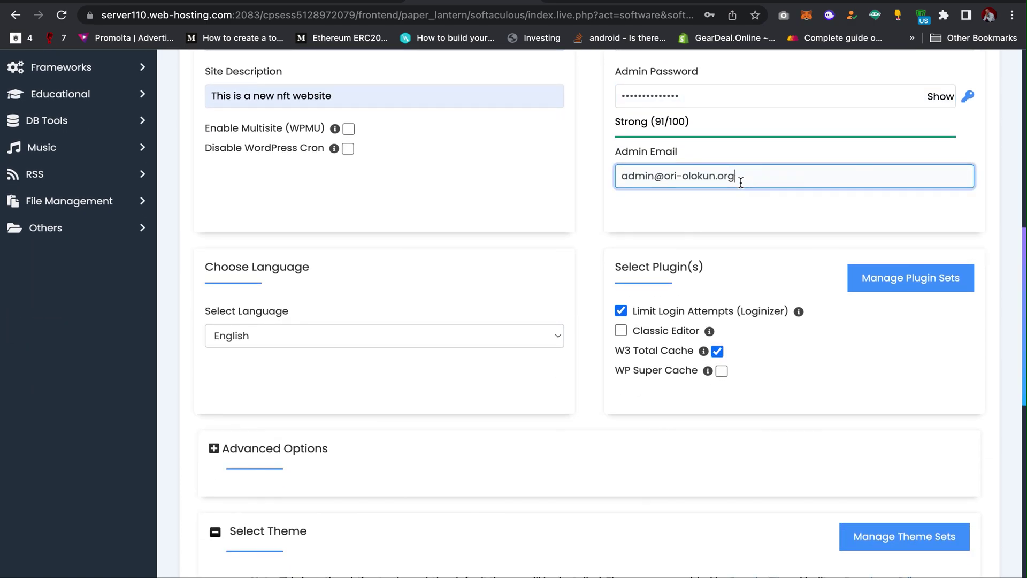
scroll(740, 184, down, 1)
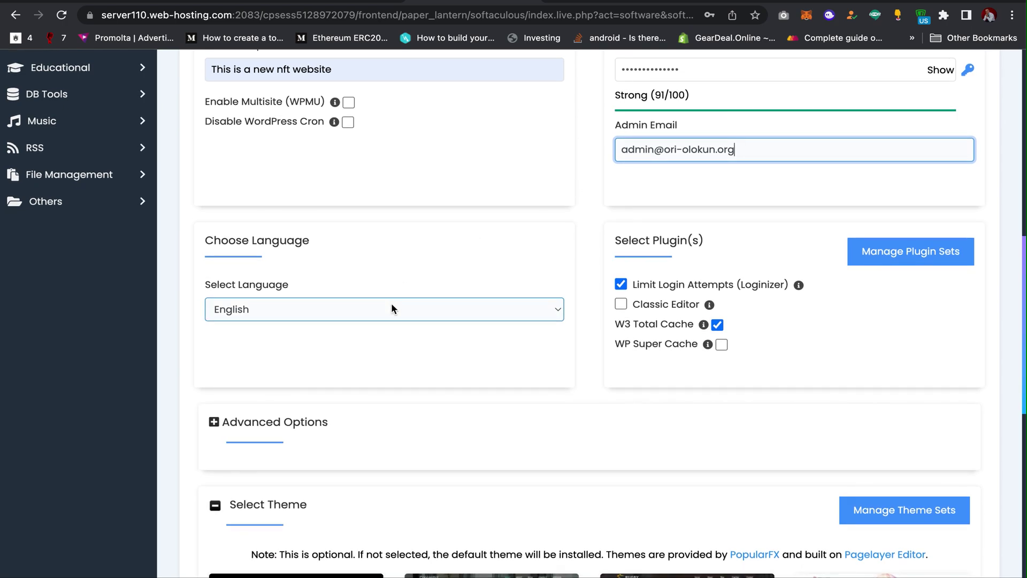
scroll(391, 303, down, 1)
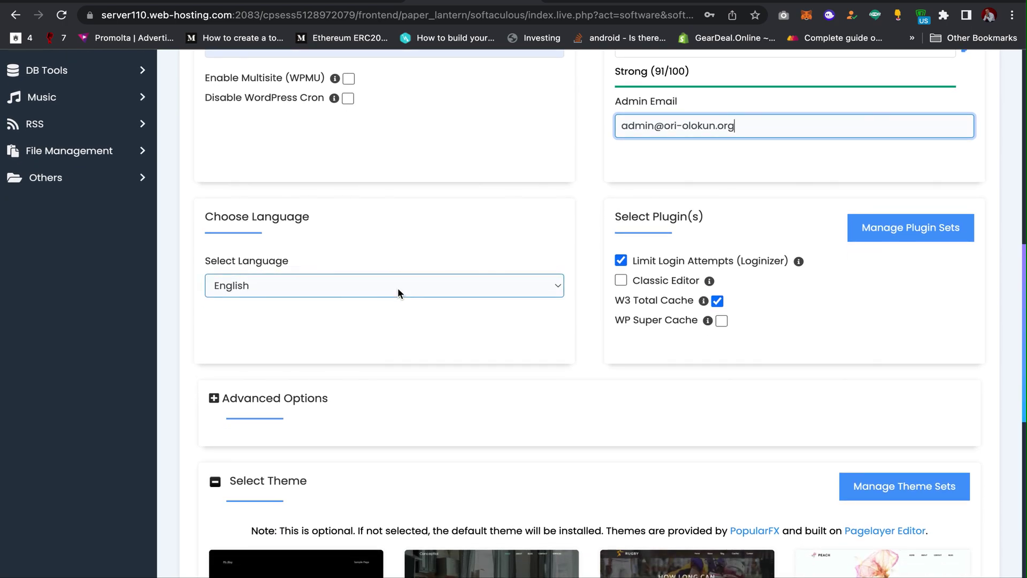
scroll(397, 288, down, 1)
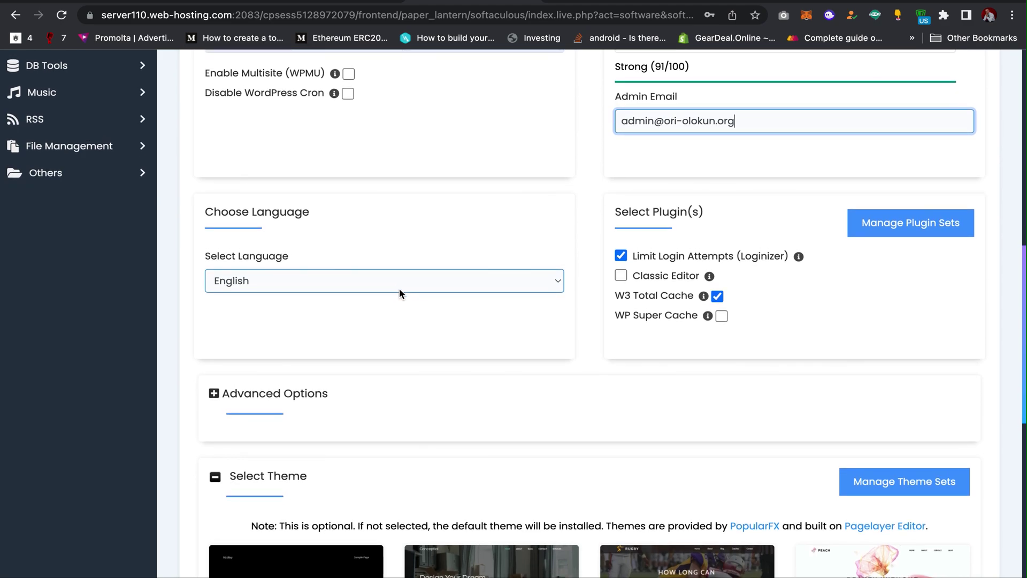
click(430, 278)
Keep English as the installation language and move on to the plugin options.
click(430, 280)
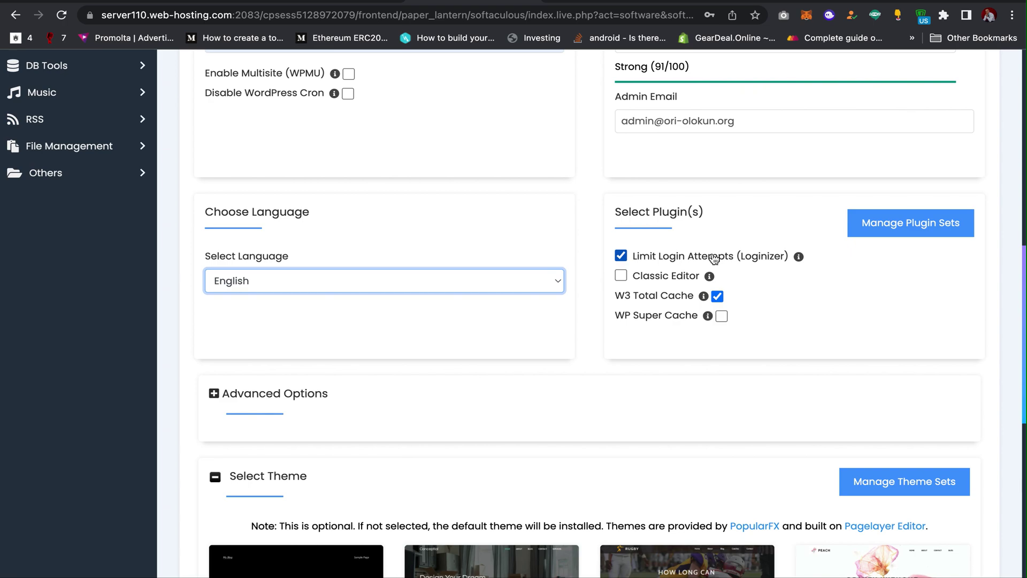
scroll(714, 258, down, 2)
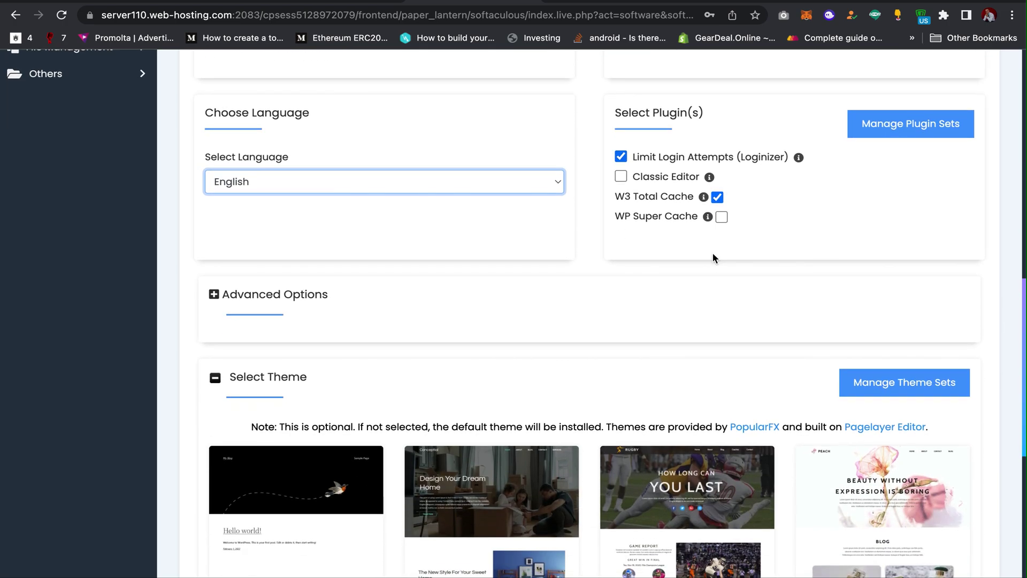
scroll(713, 257, down, 2)
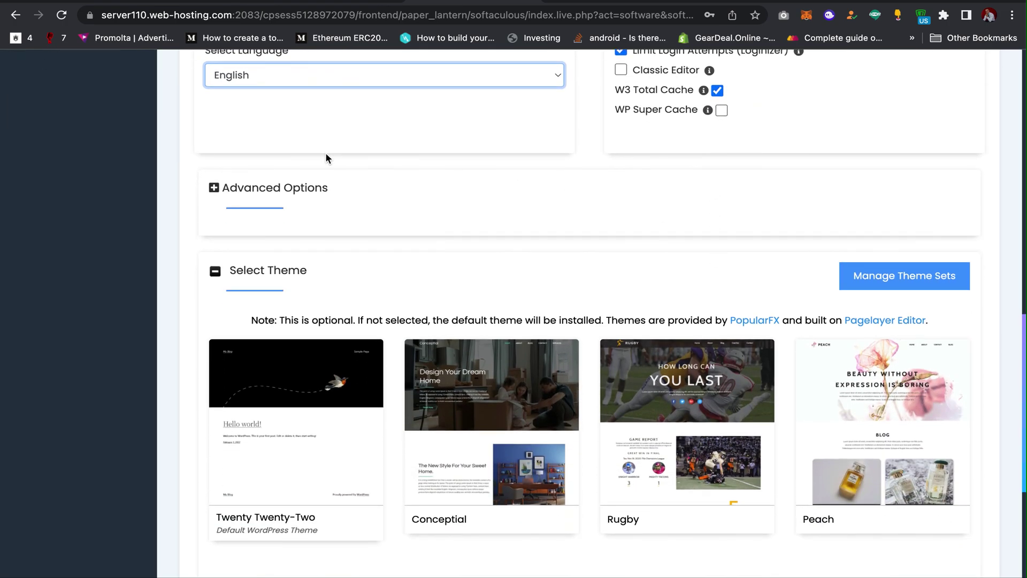
click(280, 191)
scroll(283, 194, down, 3)
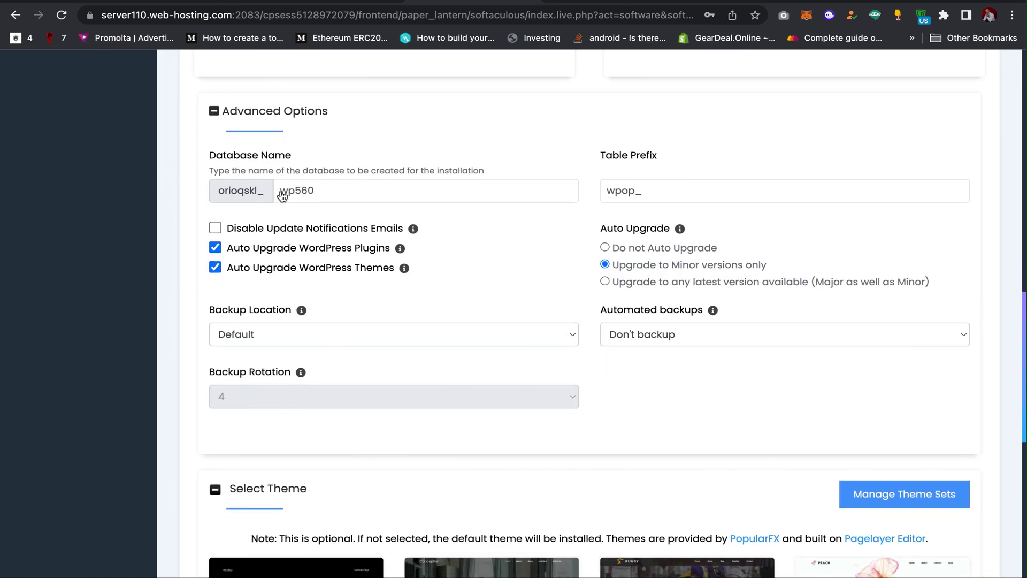
click(353, 147)
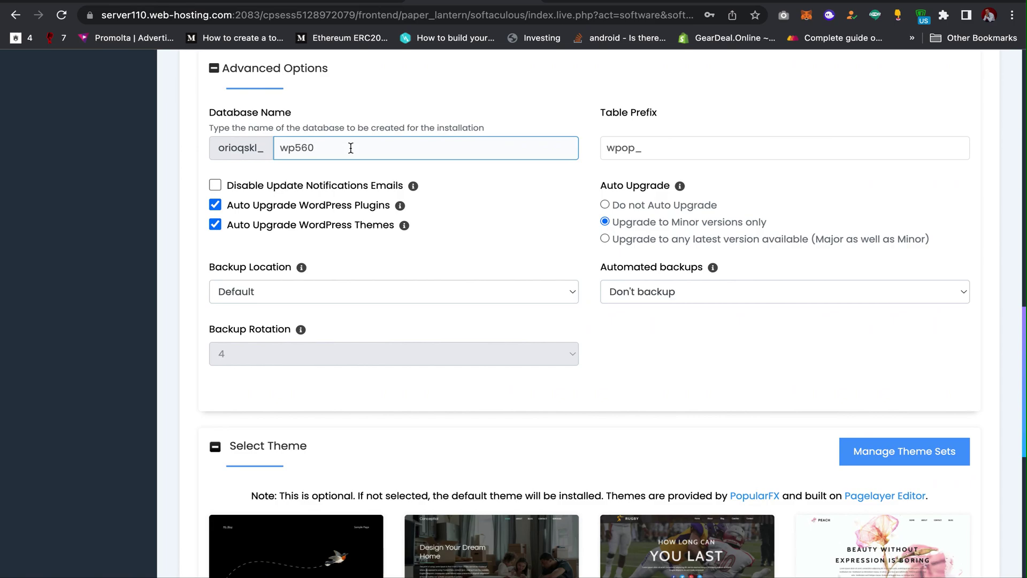
click(605, 141)
click(432, 267)
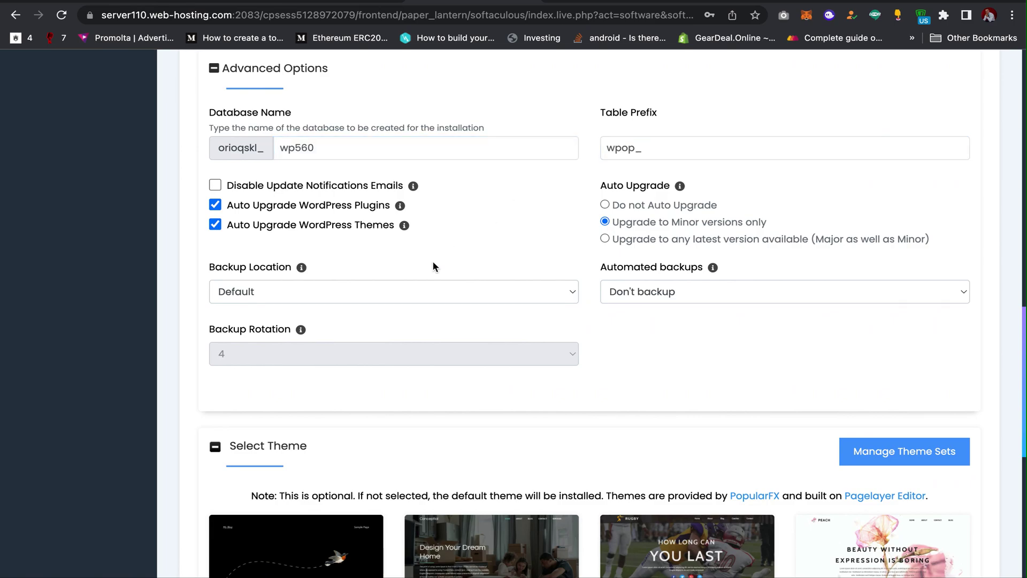
scroll(432, 261, up, 3)
click(301, 171)
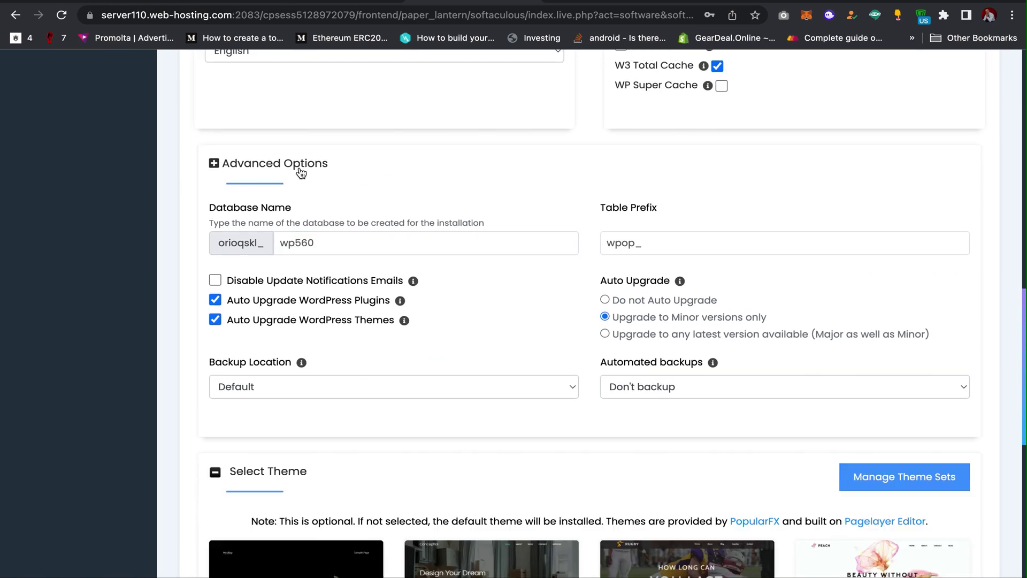
scroll(298, 172, down, 3)
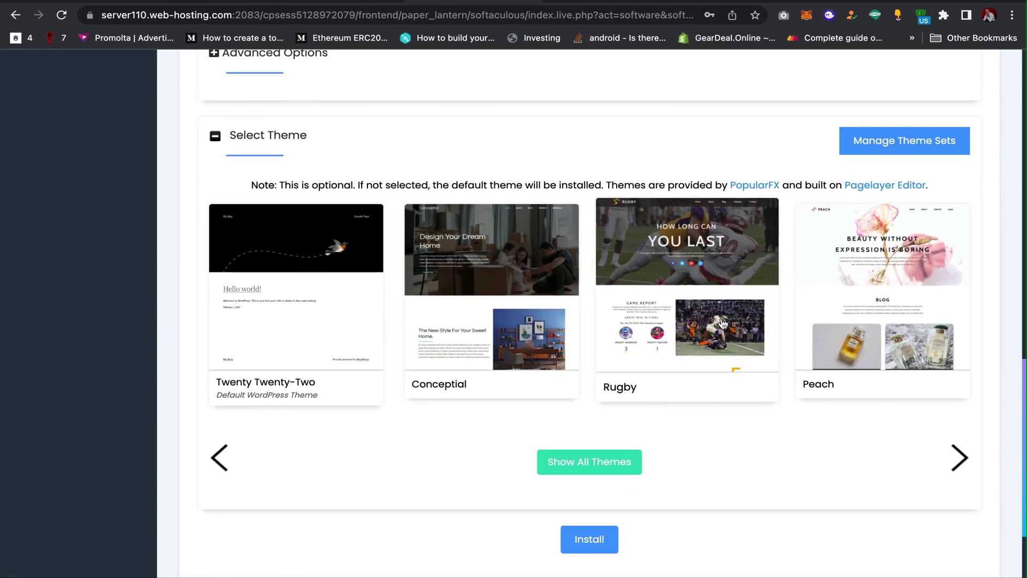
Choose the Rugby theme with its demo images and start the WordPress installation.
click(678, 309)
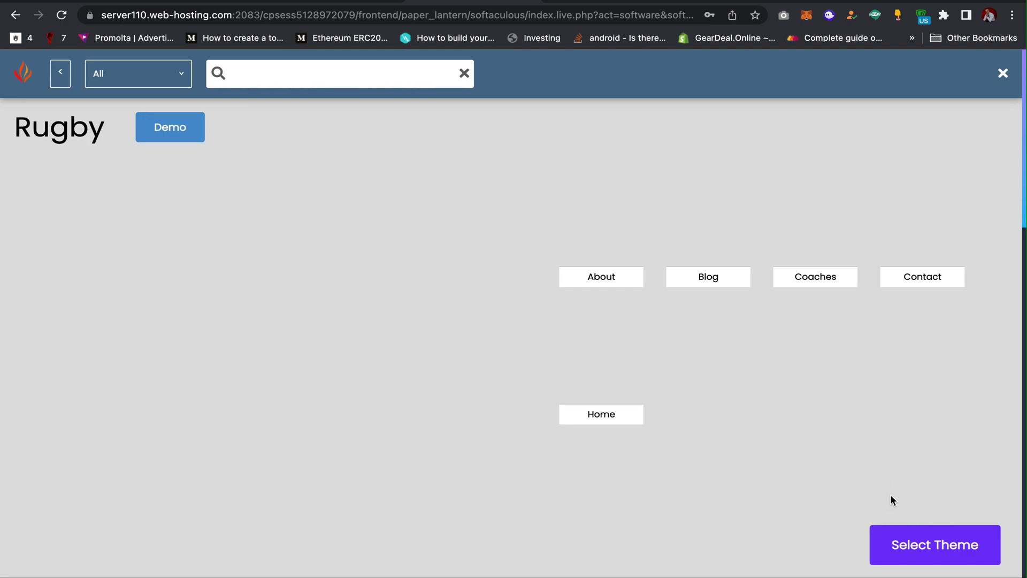
click(910, 543)
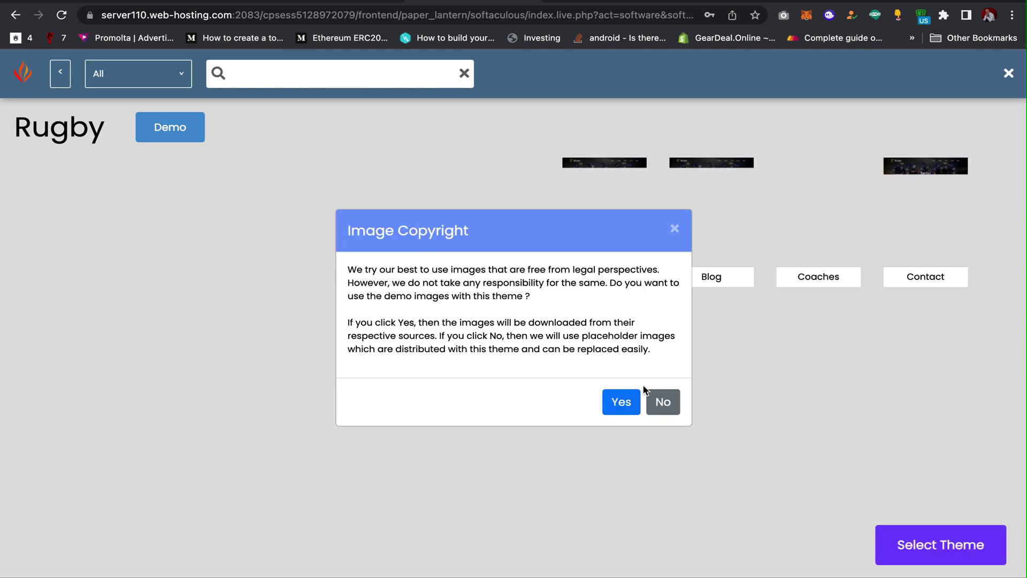
click(625, 402)
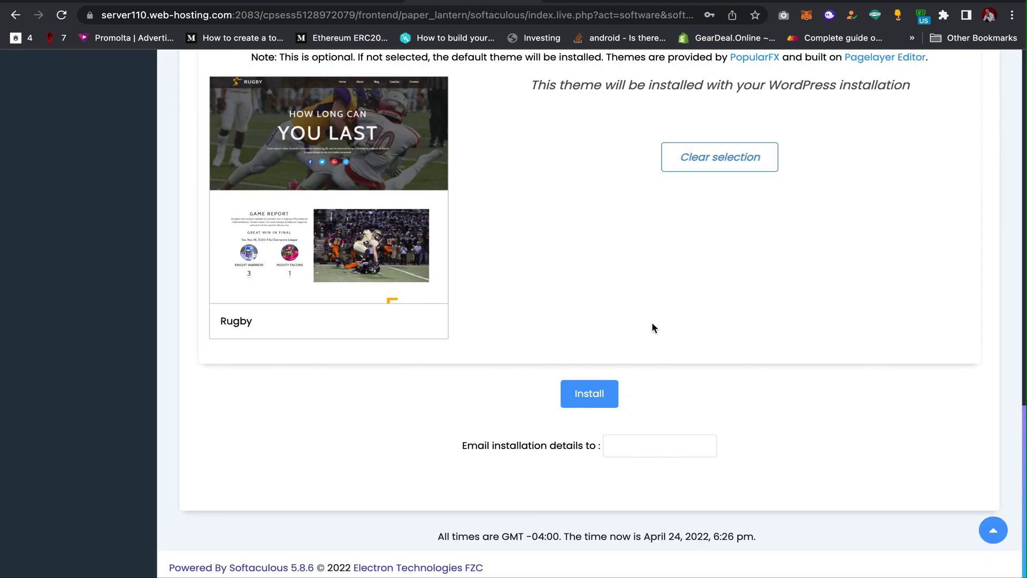
click(586, 393)
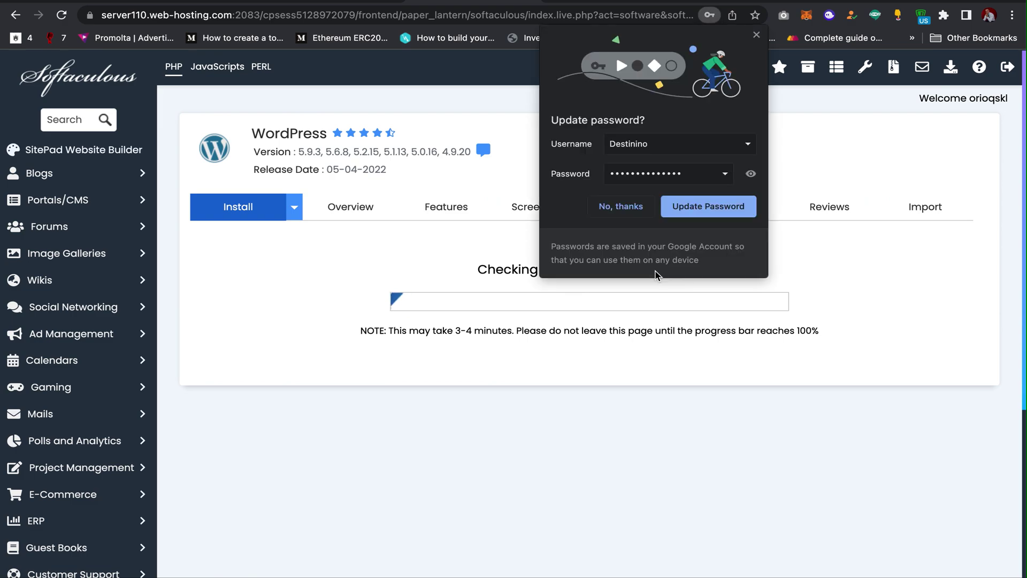
Update Chrome's saved password, dismiss the extension panel, and scroll to the install success message.
click(698, 202)
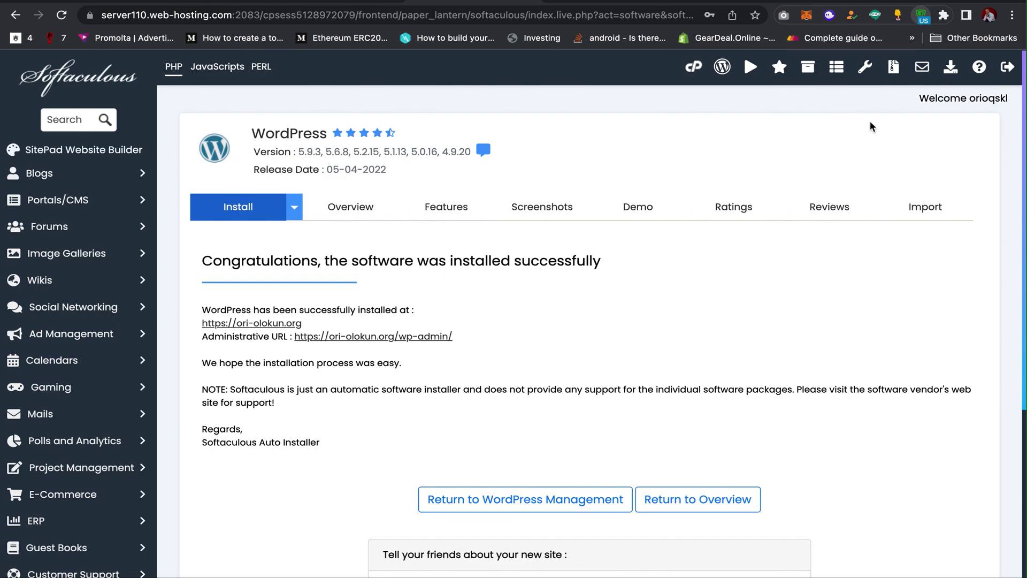
click(922, 15)
click(948, 159)
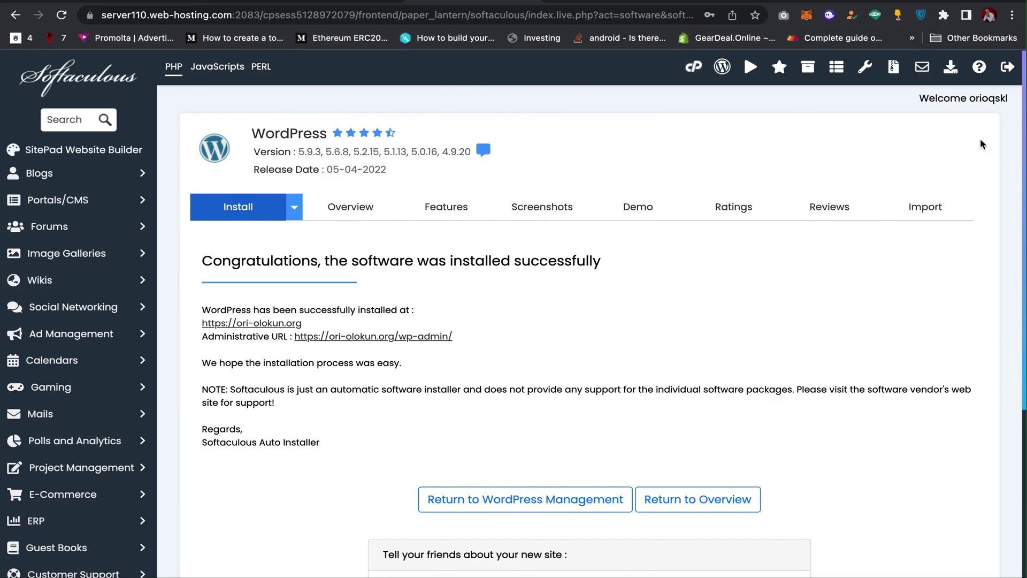
scroll(593, 323, down, 3)
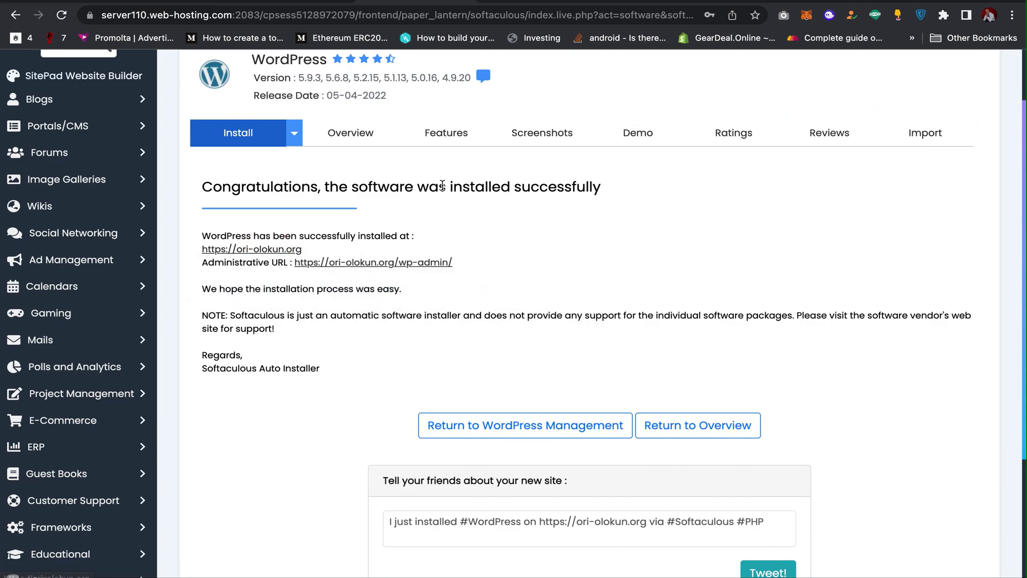
Open the administrative URL in a new tab and load ori-olokun.org/wp-admin.
right_click(371, 265)
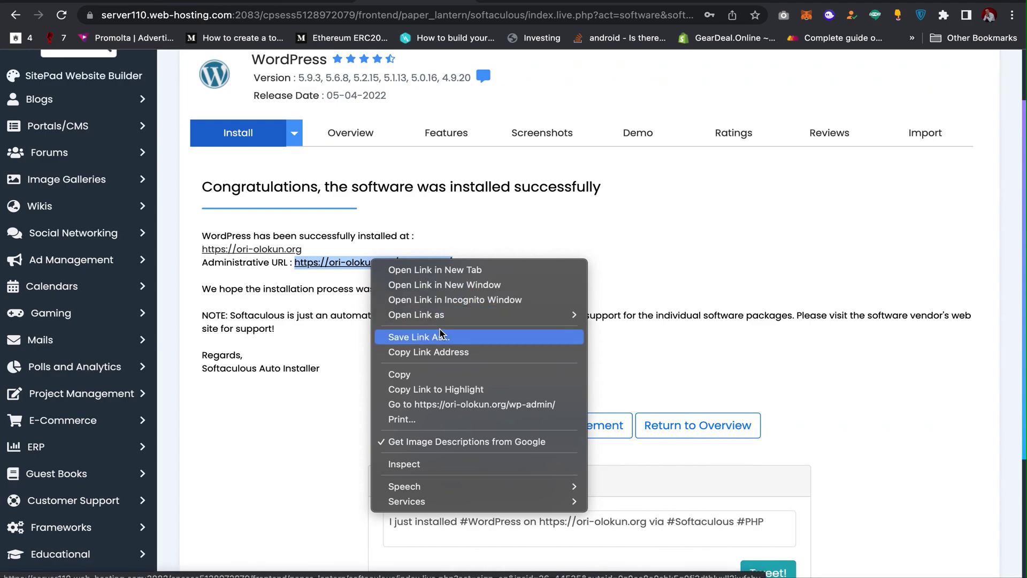
click(471, 270)
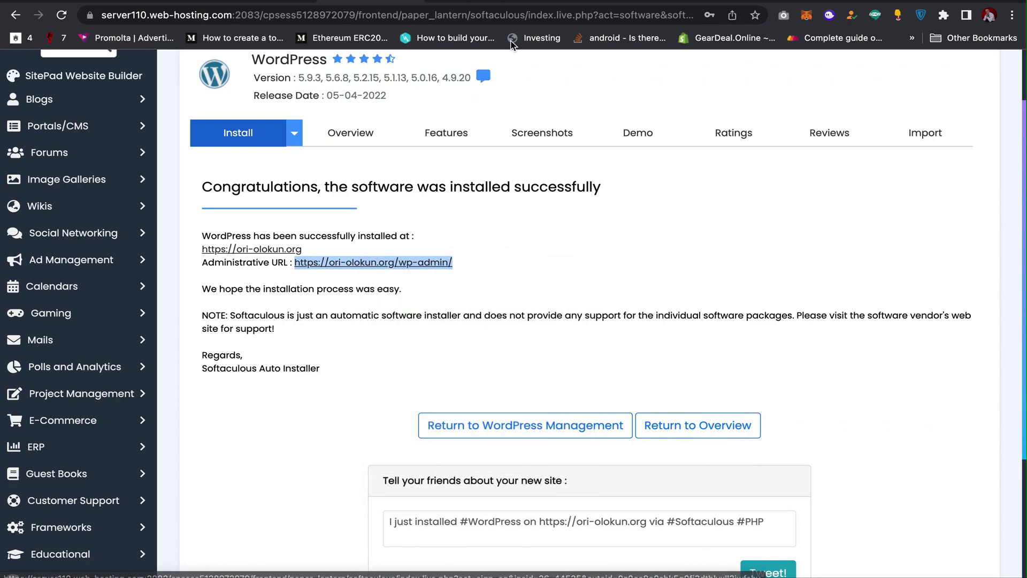
key(ctrl+Tab)
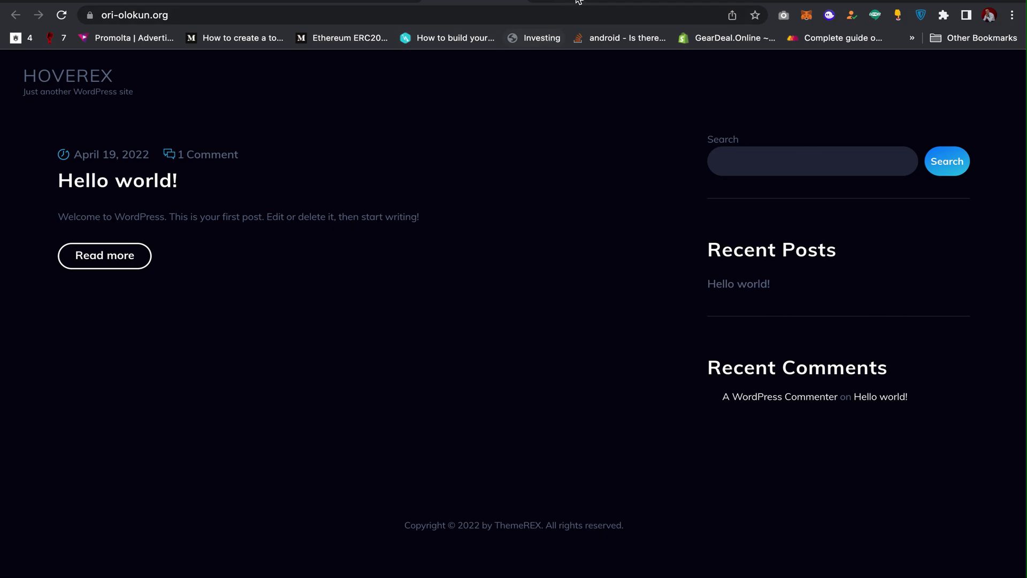
click(442, 9)
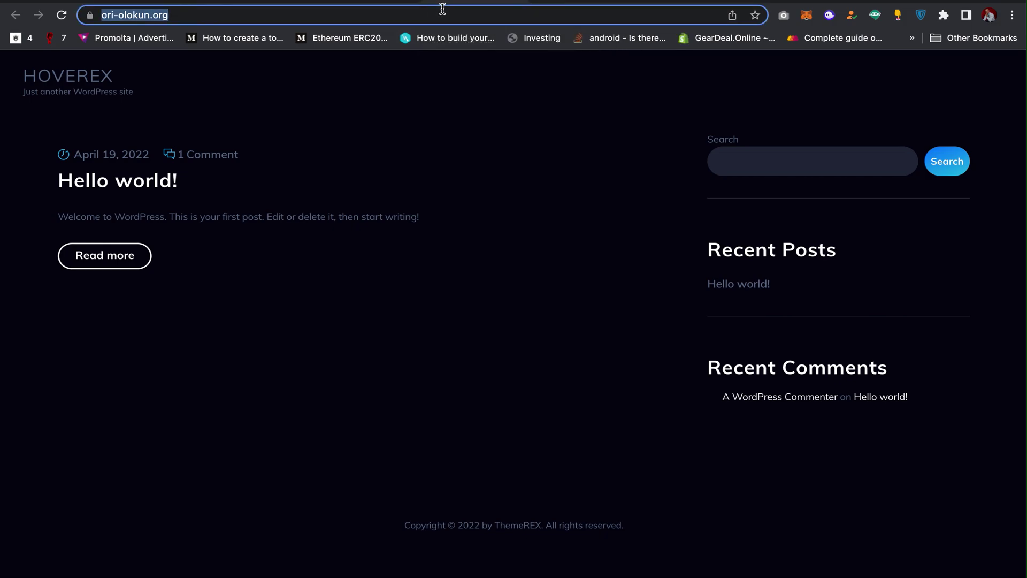
click(459, 11)
key(BackSpace)
text(//)
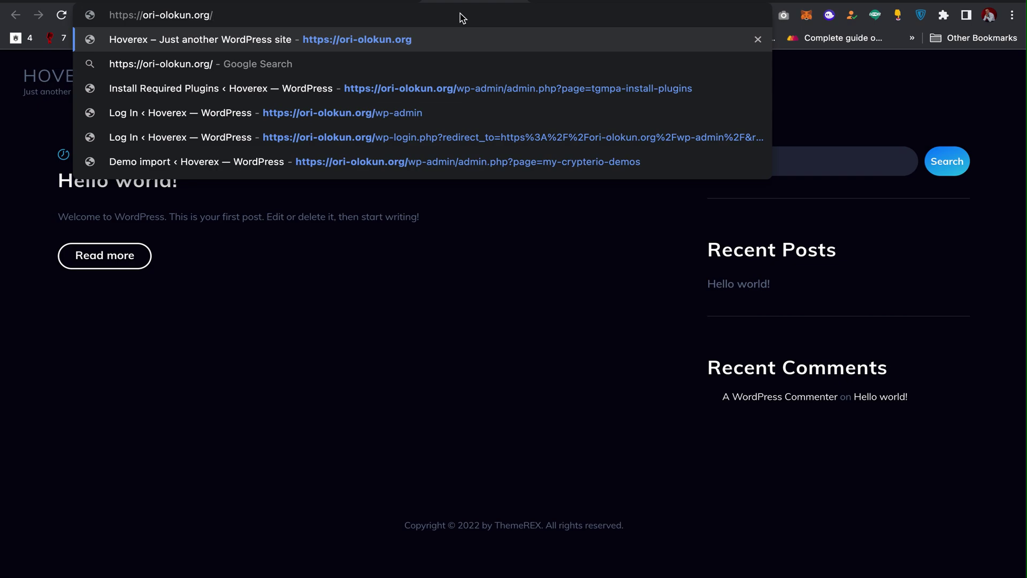
text(wp-admi)
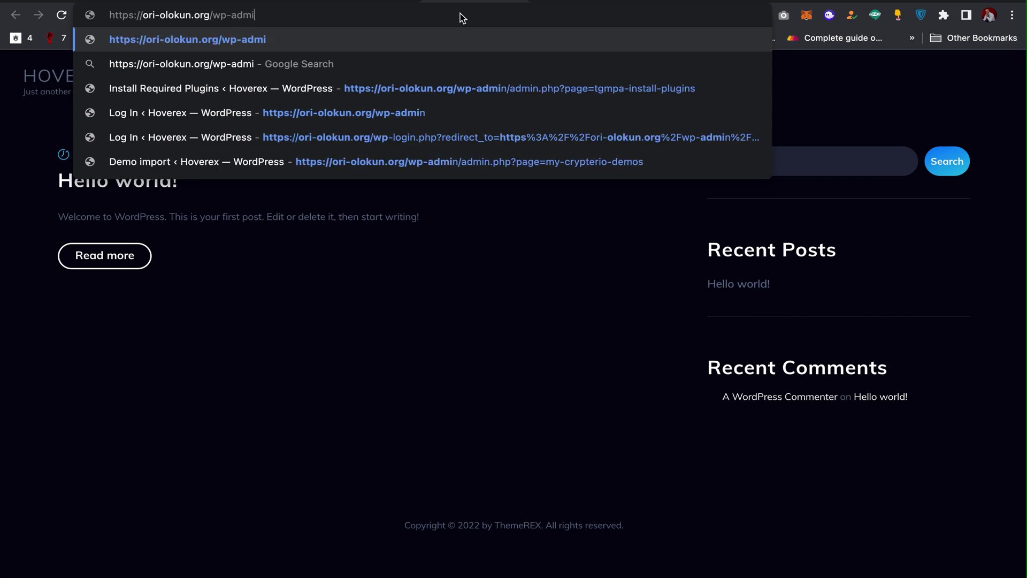
text(n)
key(Return)
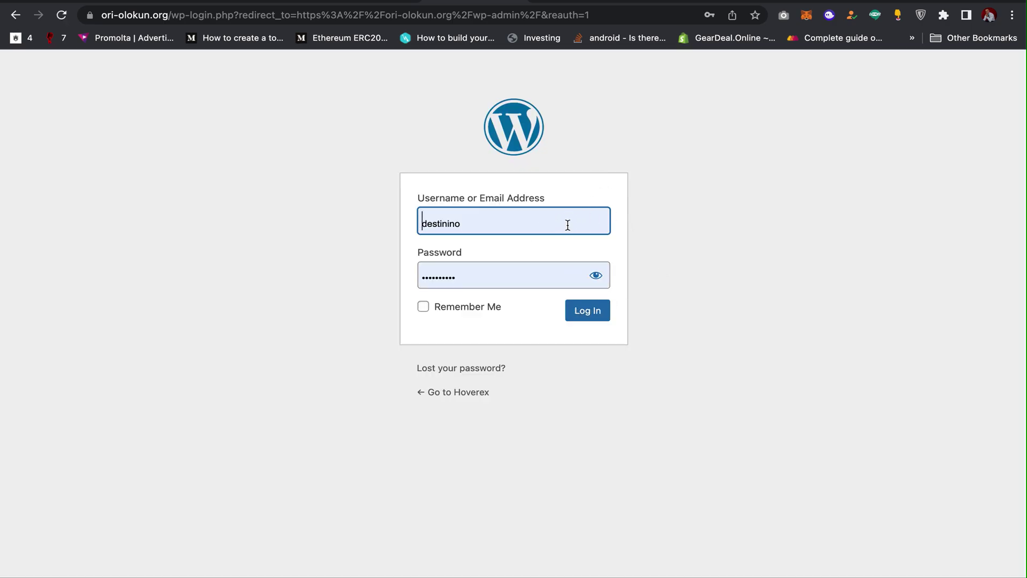
Log in to the WordPress admin with the autofilled saved credentials.
click(588, 313)
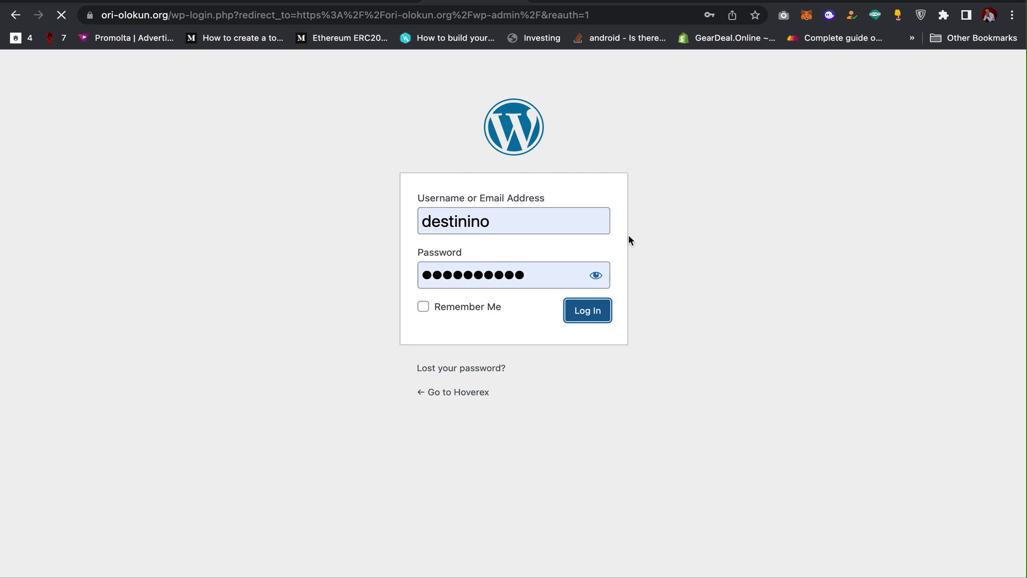